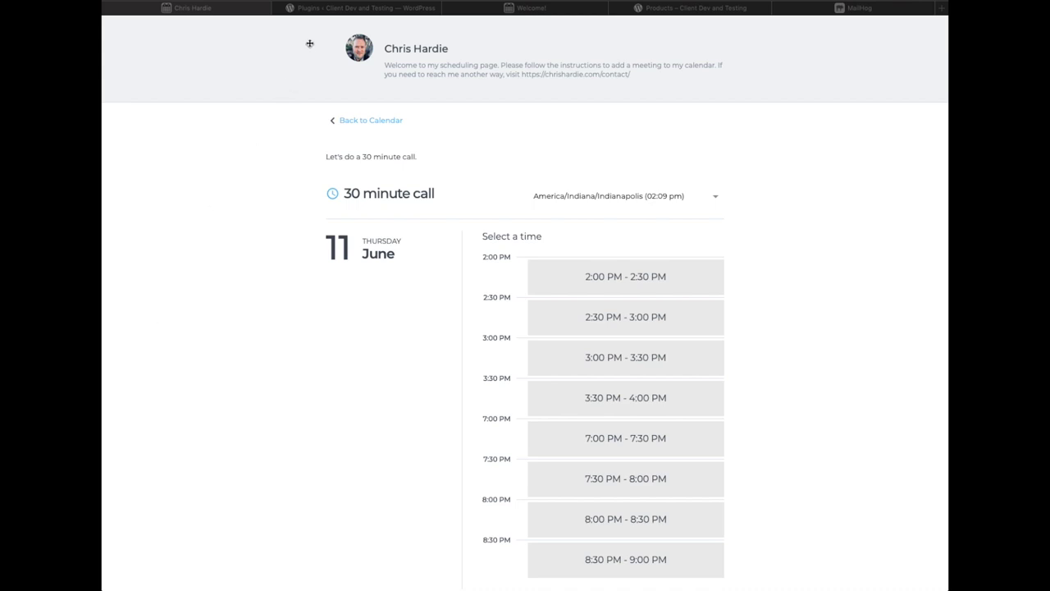
- Activate the Harmonizely Booking Product plugin and go to WooCommerce's Products settings
left_click(310, 8)
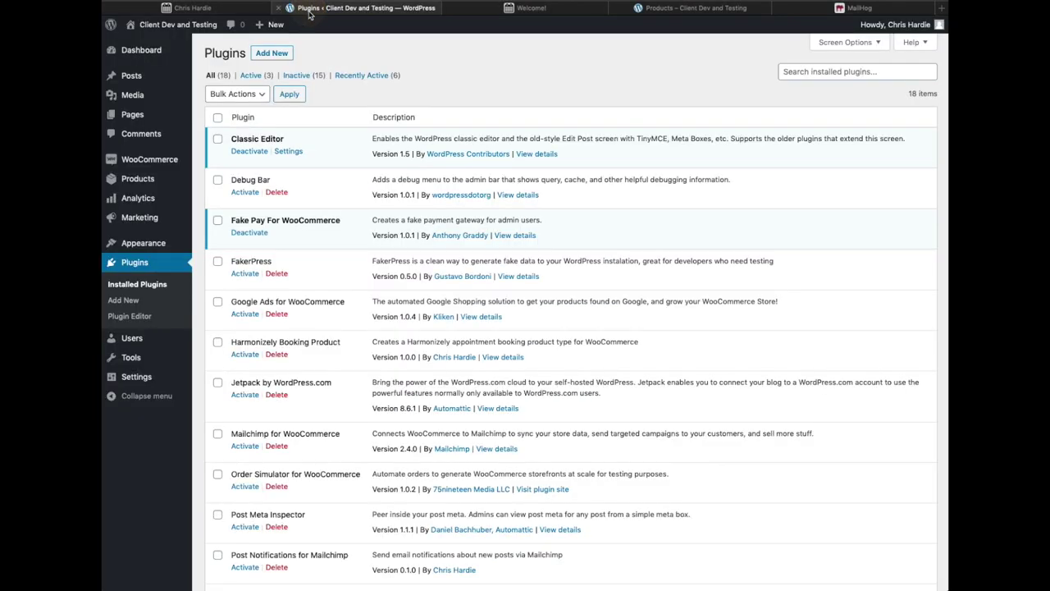
left_click(246, 355)
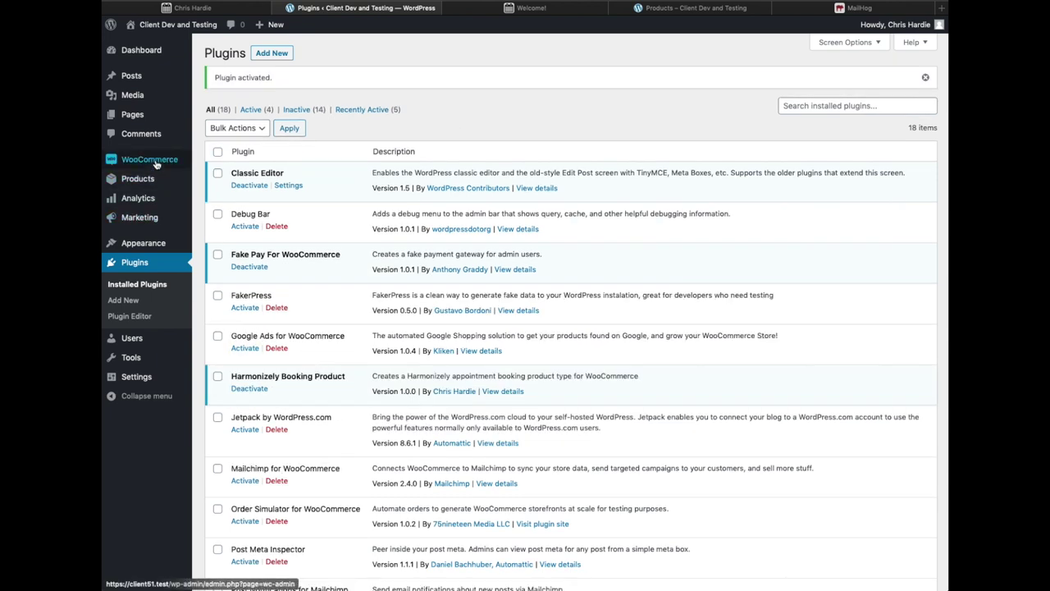
mouse_move(156, 164)
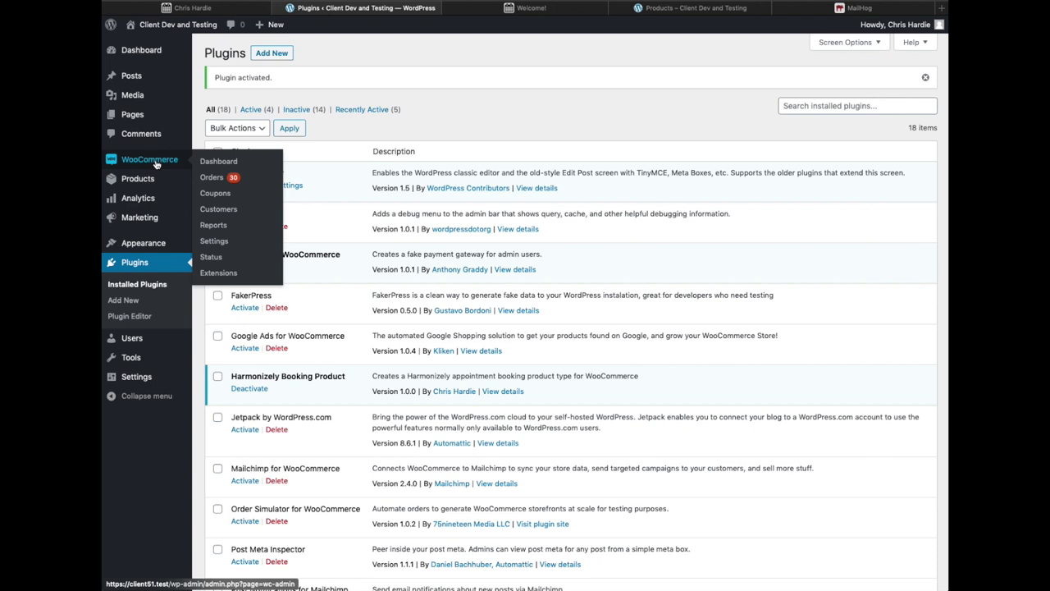
left_click(214, 241)
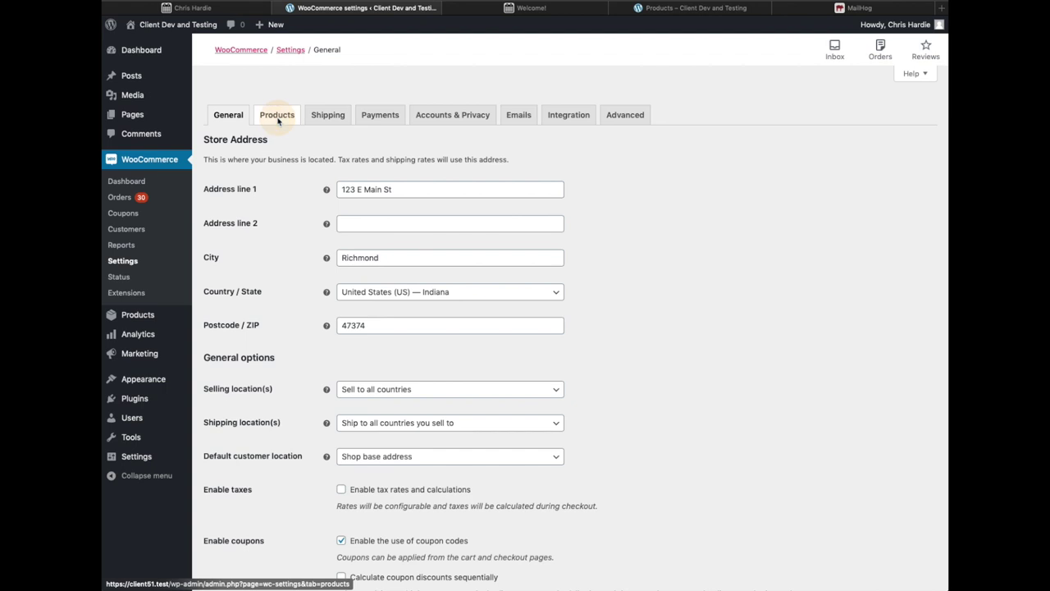
left_click(278, 121)
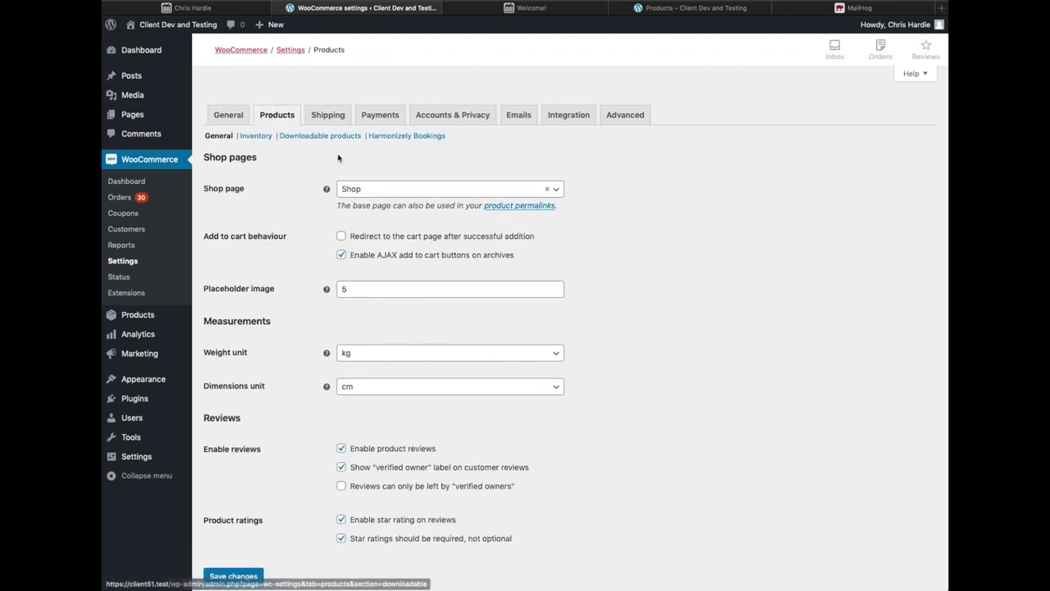
- Copy the API key from Harmonizely into the Harmonizely Bookings settings and save them
left_click(419, 137)
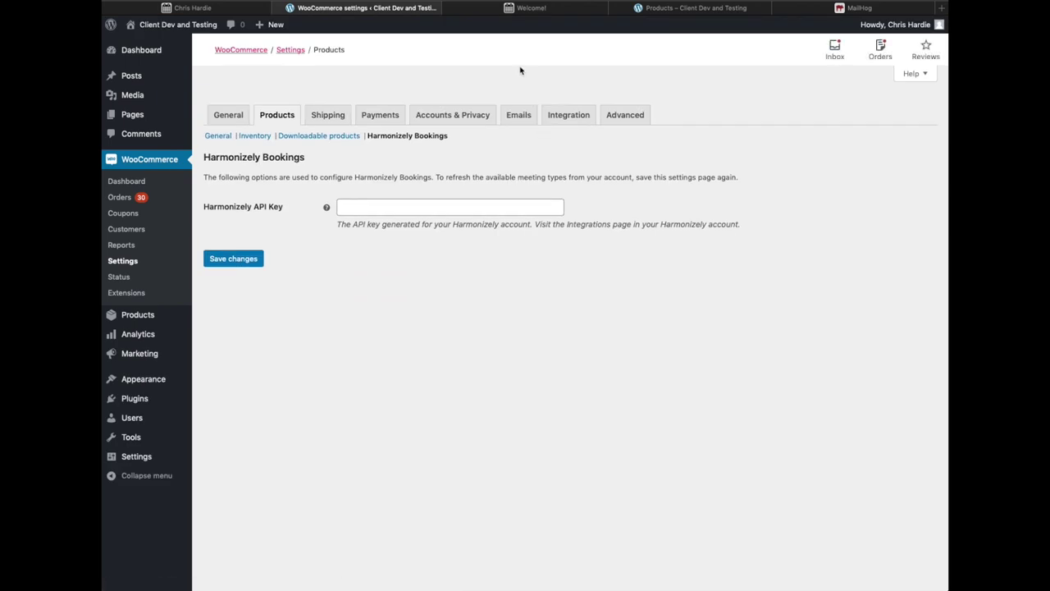
left_click(529, 10)
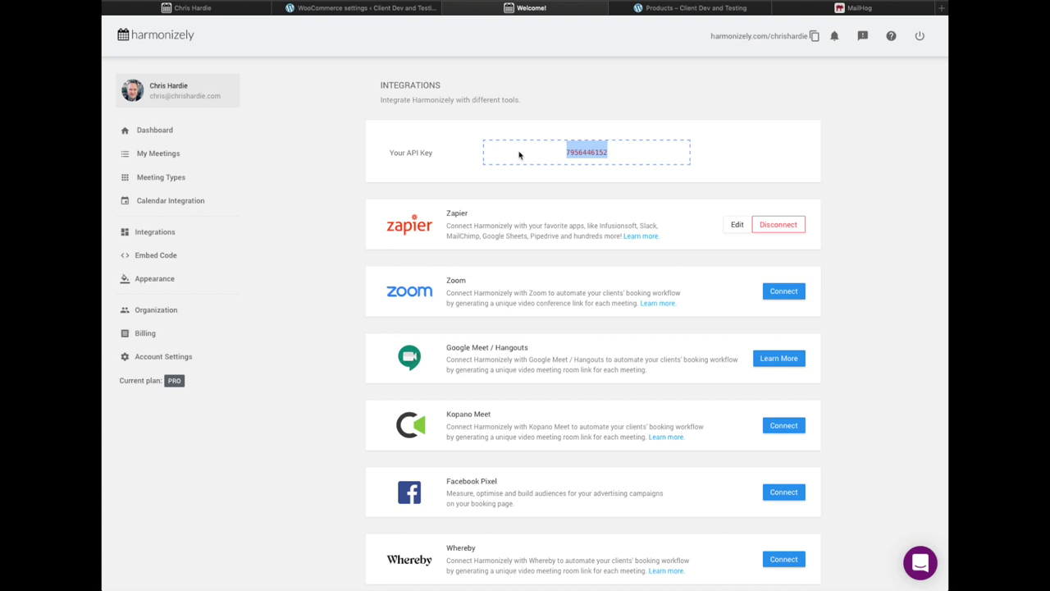
left_click(385, 8)
left_click(405, 209)
key("ctrl+v")
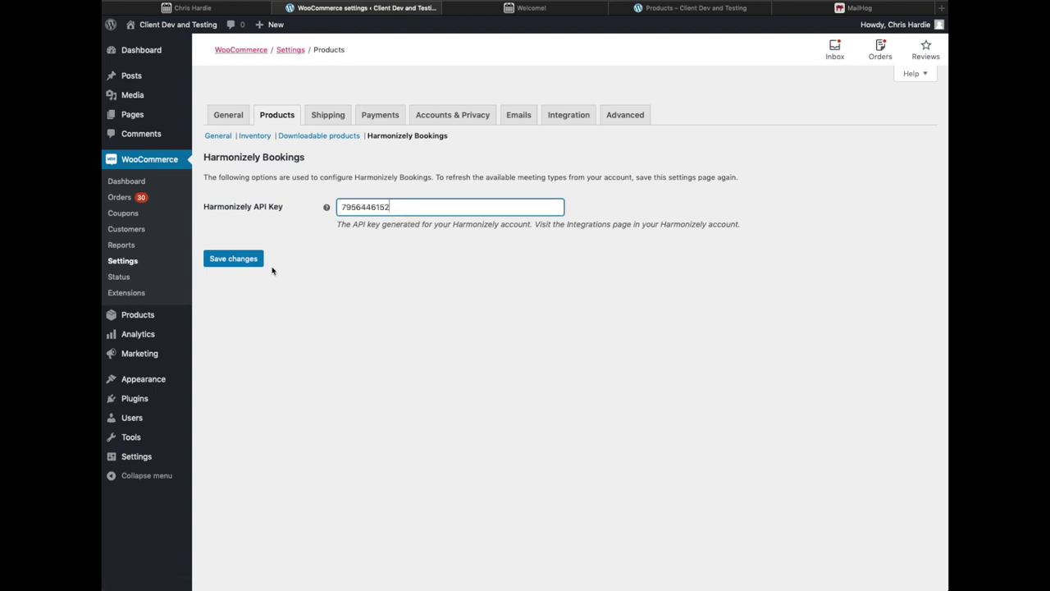
left_click(211, 258)
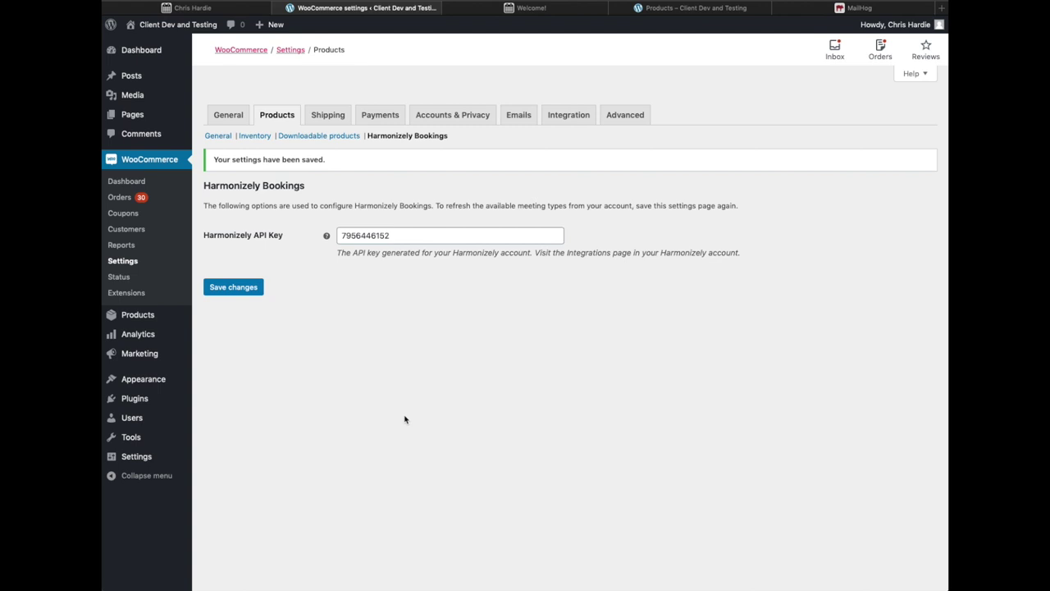
mouse_move(132, 315)
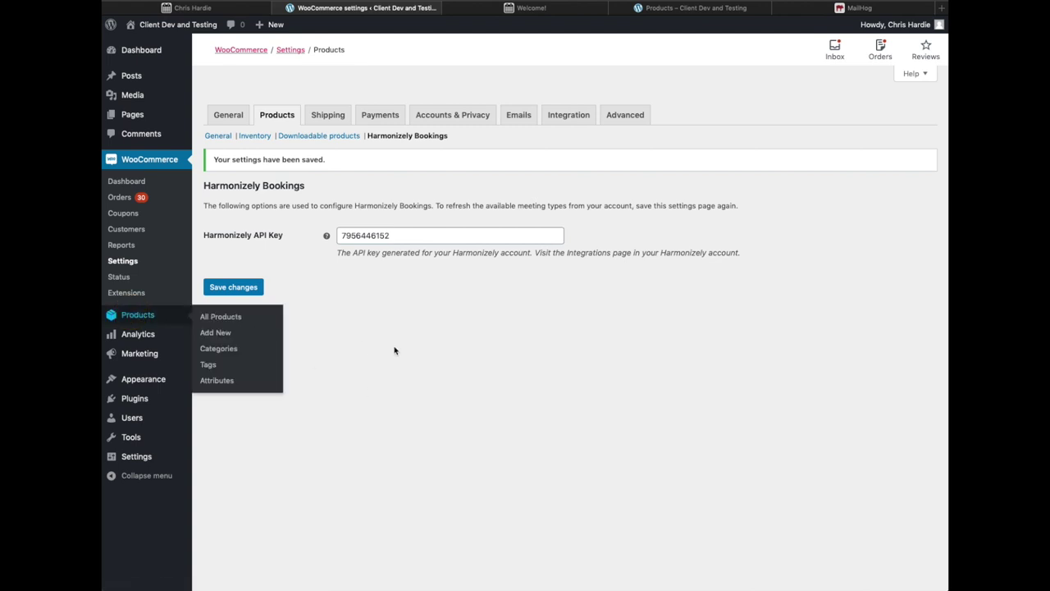
- Create a 'Consultation phone call' product of type Harmonizely Booking priced at $35
left_click(279, 102)
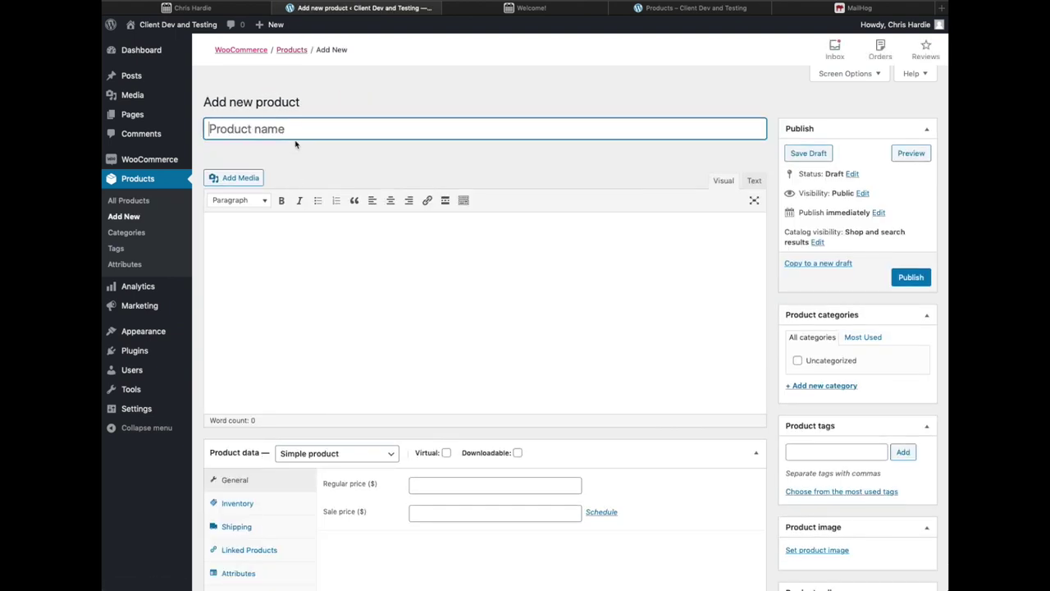
left_click(300, 129)
type("Cons")
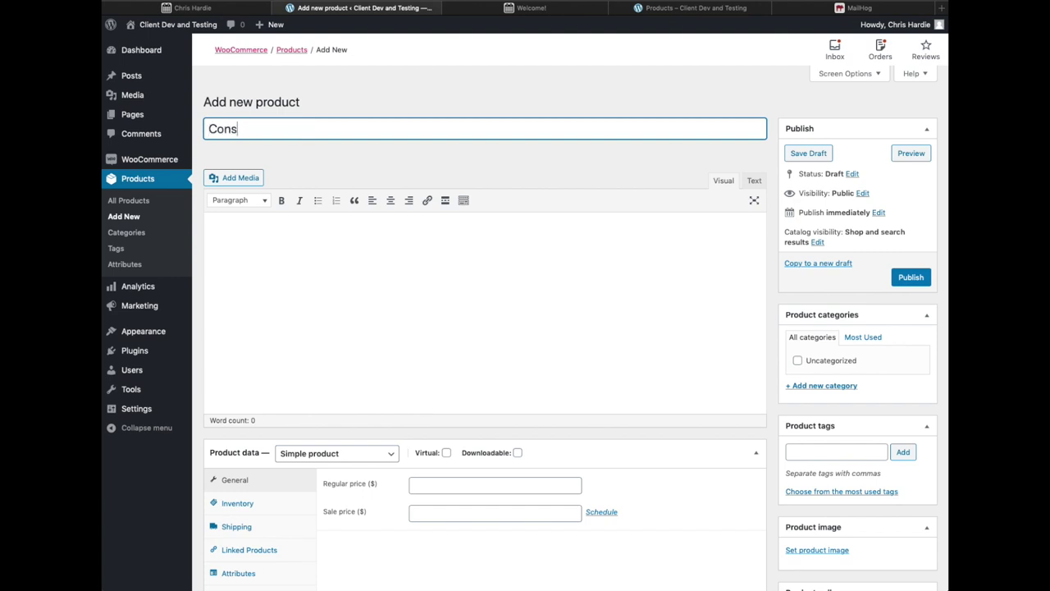
type("ultation phone call")
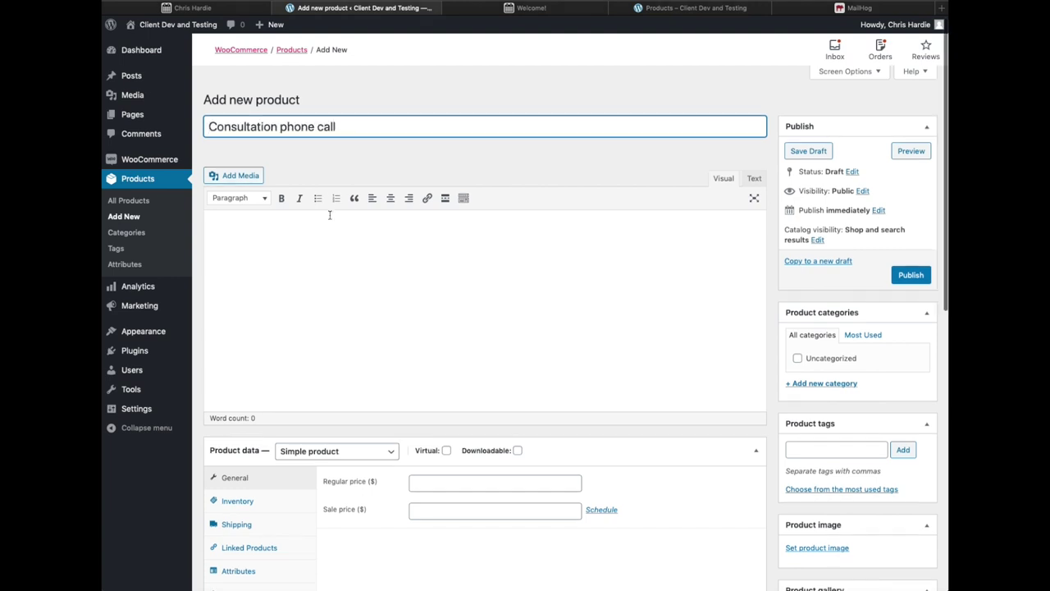
scroll(330, 219, "down", 2)
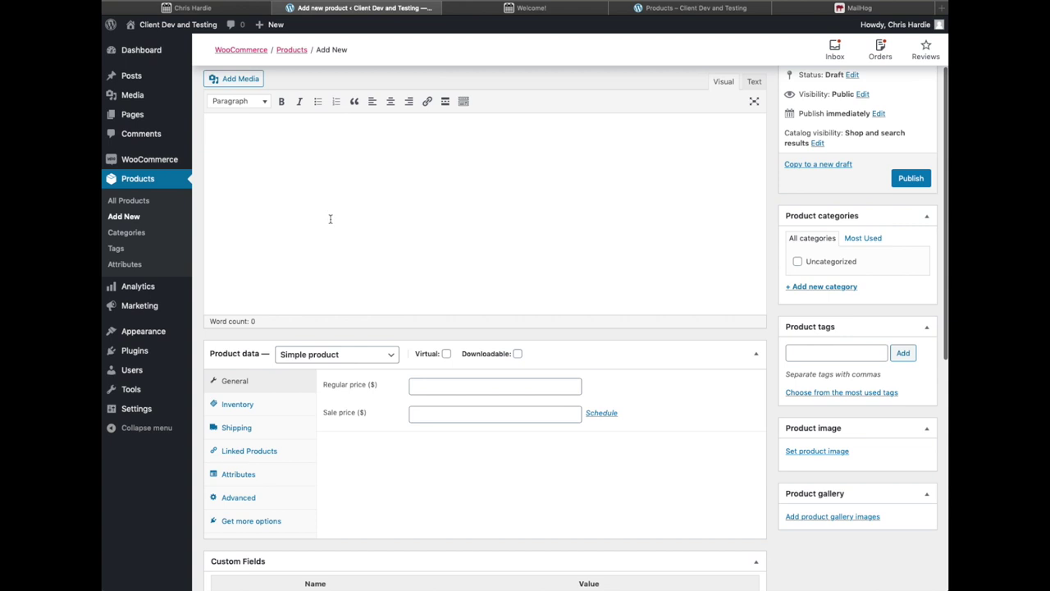
left_click(326, 353)
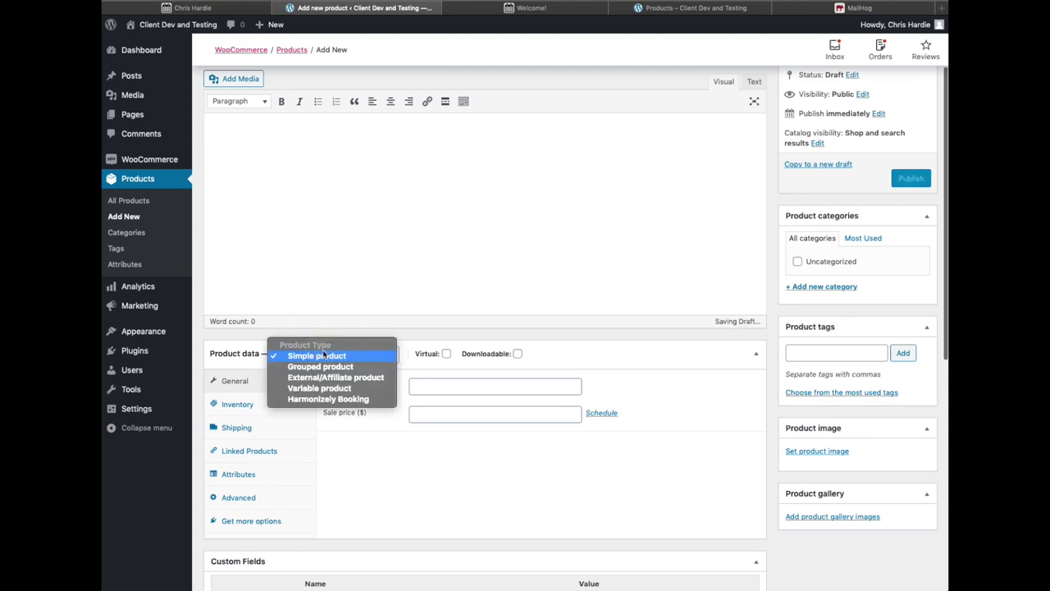
left_click(334, 400)
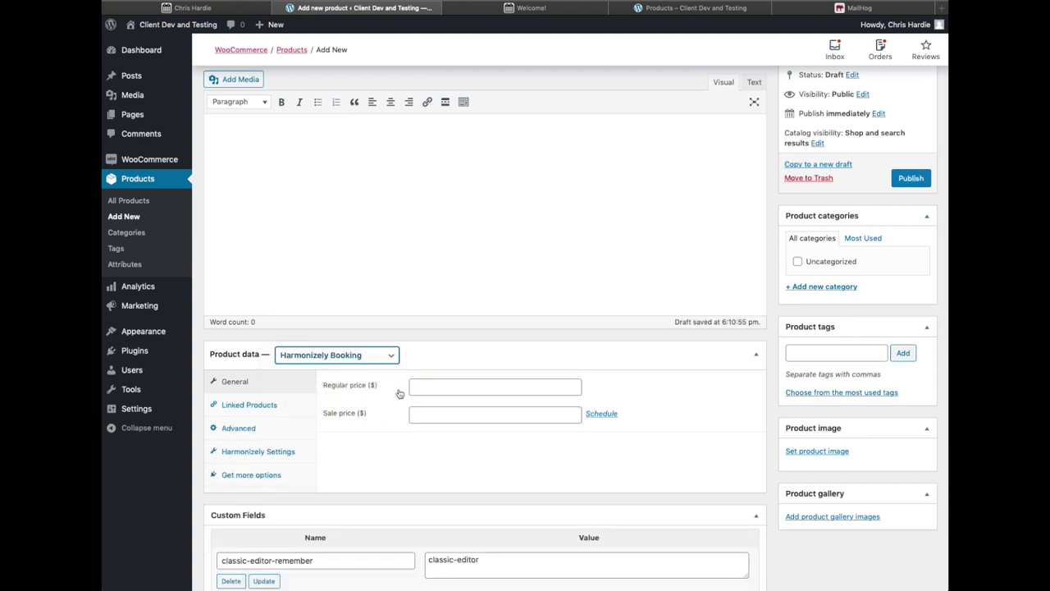
left_click(497, 384)
type("35")
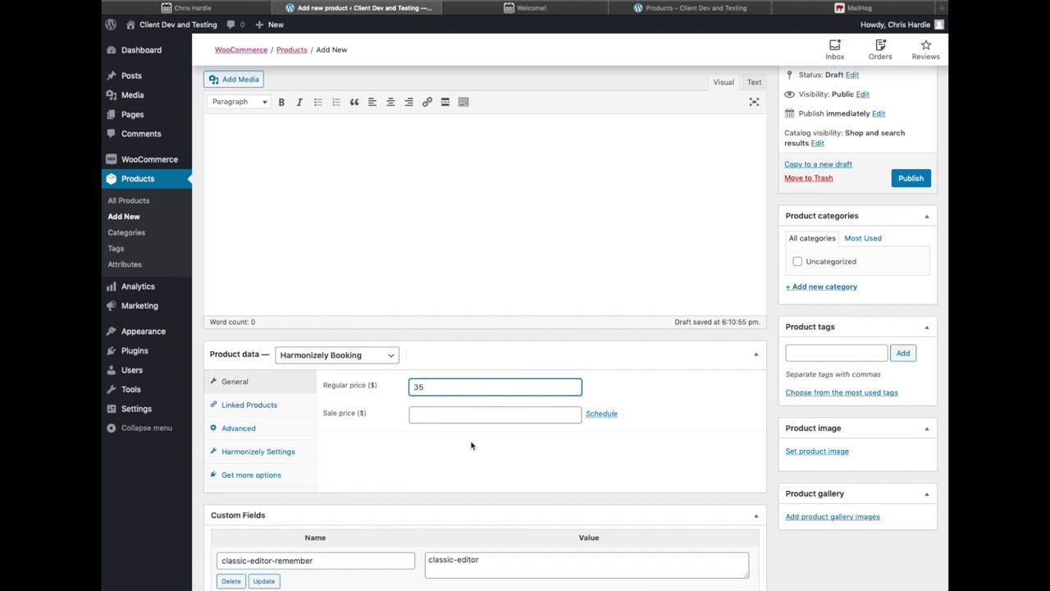
- Set the product's Harmonizely meeting type to 30 minute call and publish it
scroll(472, 445, "down", 1)
scroll(471, 445, "up", 3)
scroll(472, 444, "down", 2)
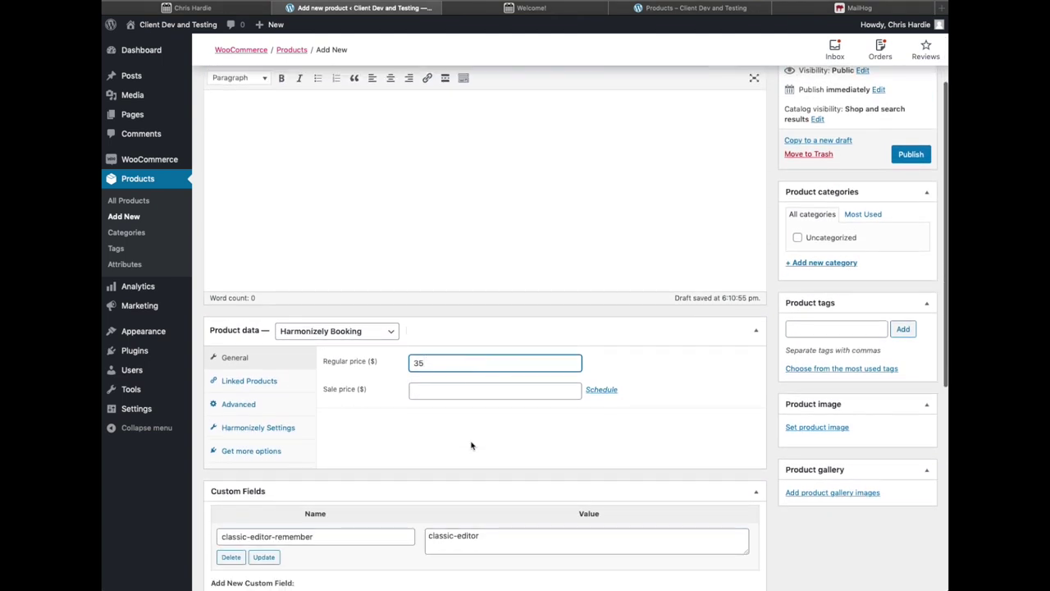
left_click(304, 429)
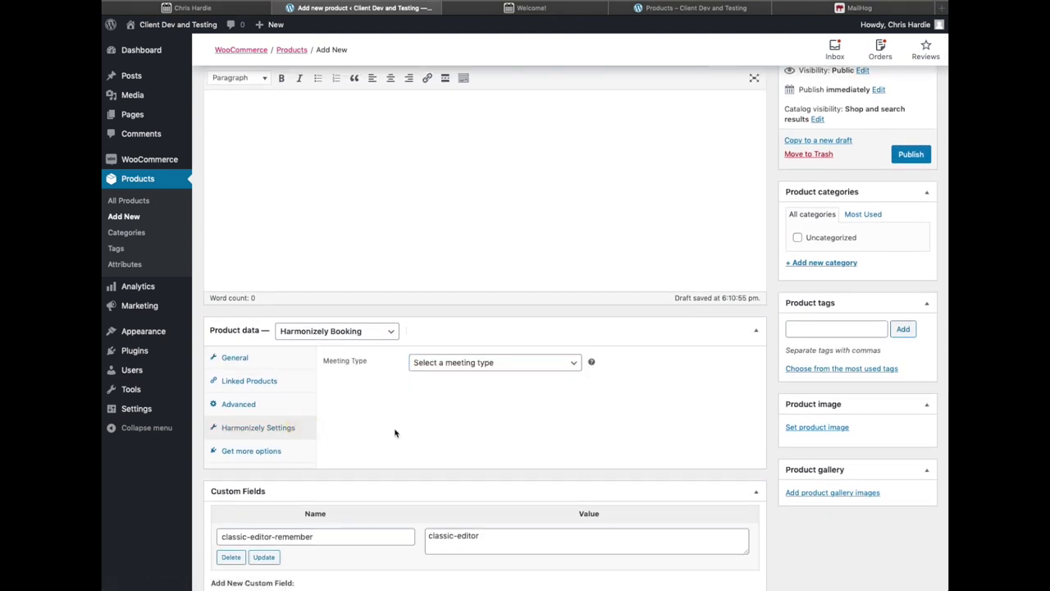
left_click(454, 364)
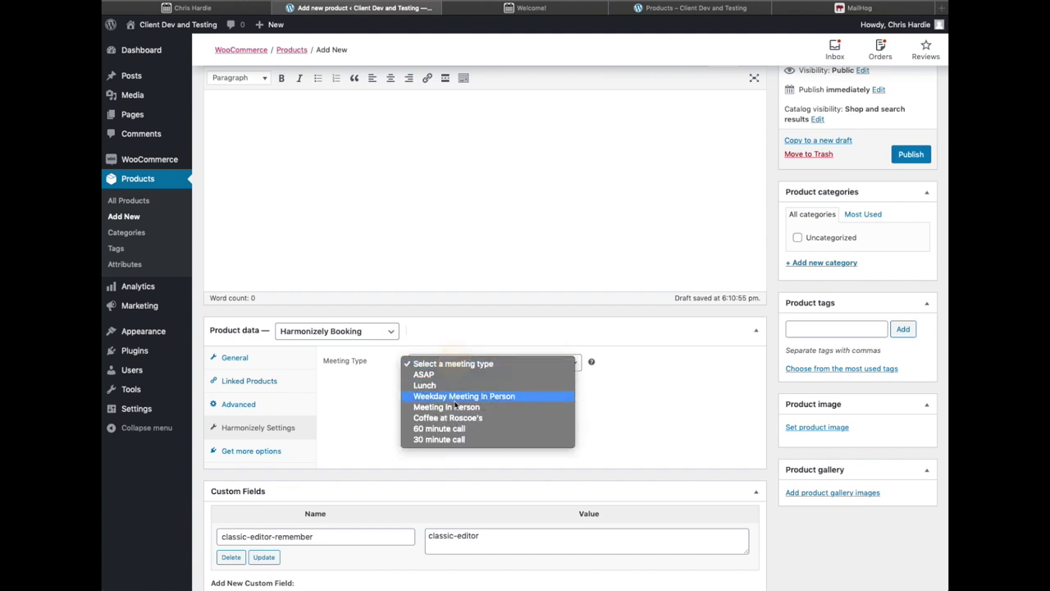
left_click(448, 444)
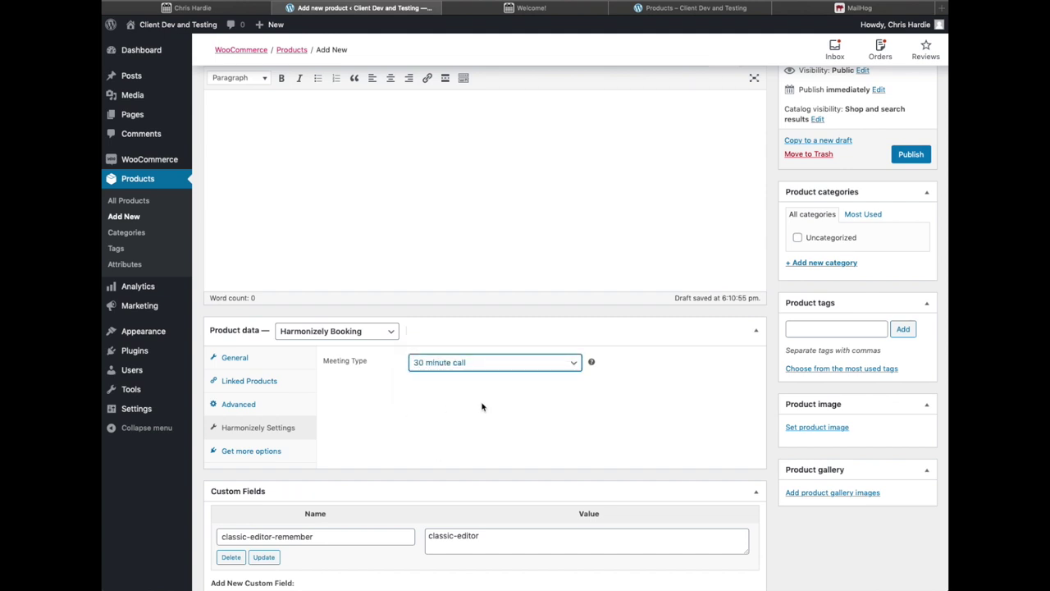
scroll(591, 369, "up", 1)
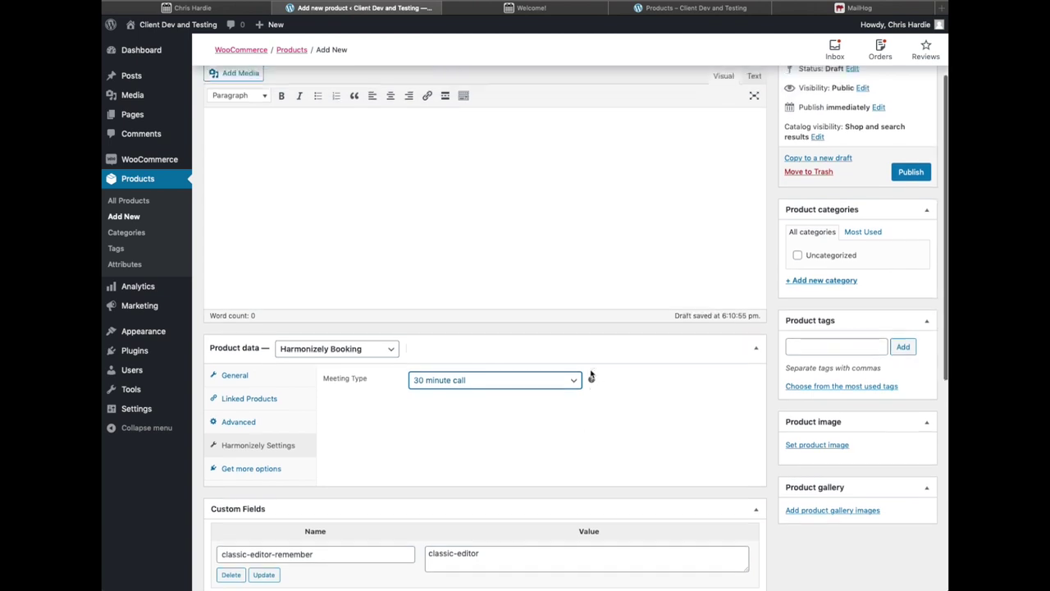
left_click(903, 191)
scroll(511, 282, "up", 2)
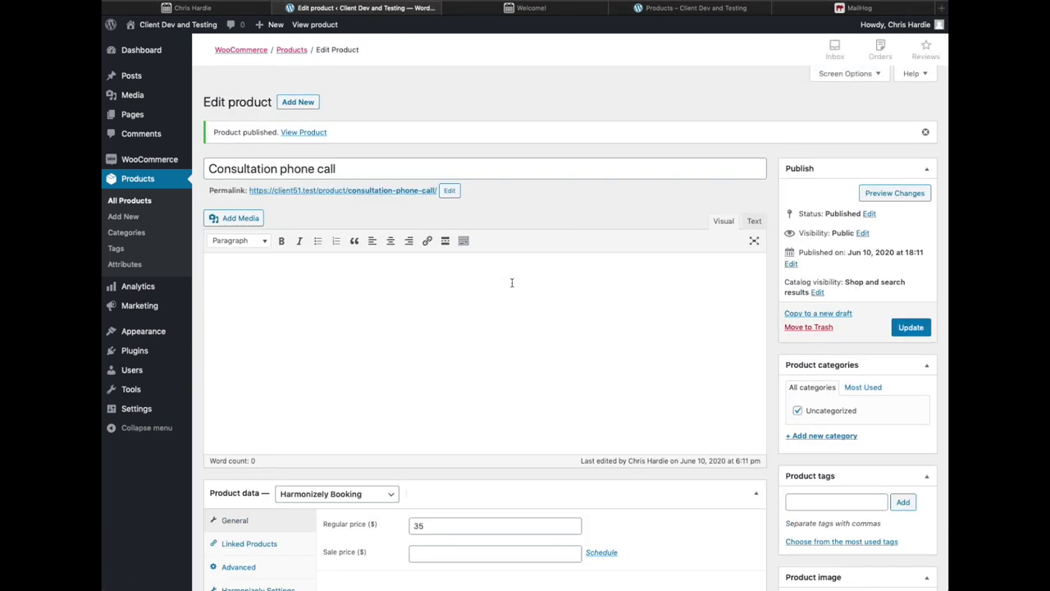
- Reload the storefront shop and add the Consultation phone call to the cart
left_click(671, 11)
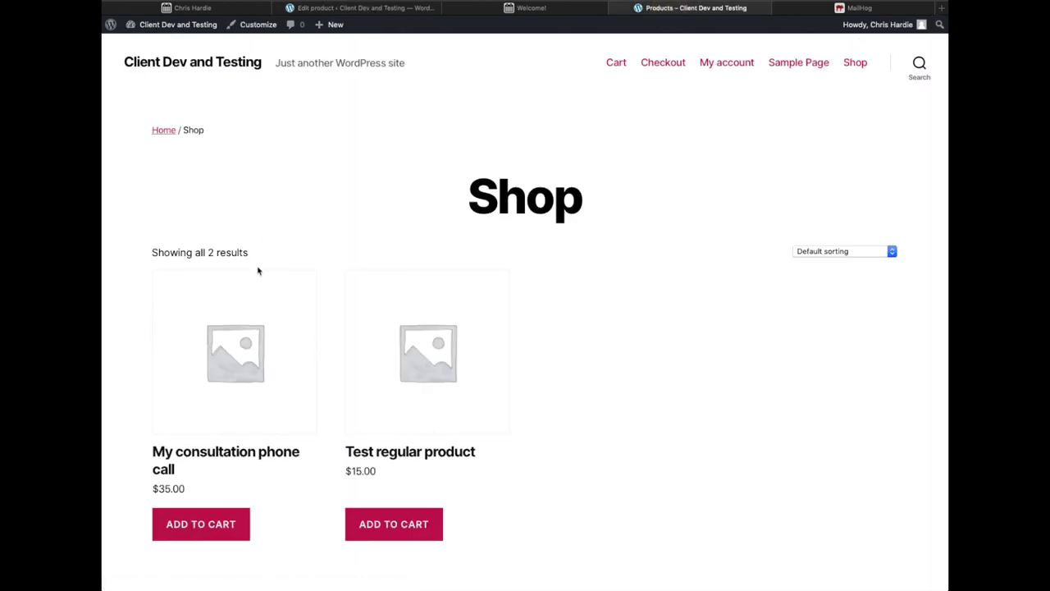
key("super+r")
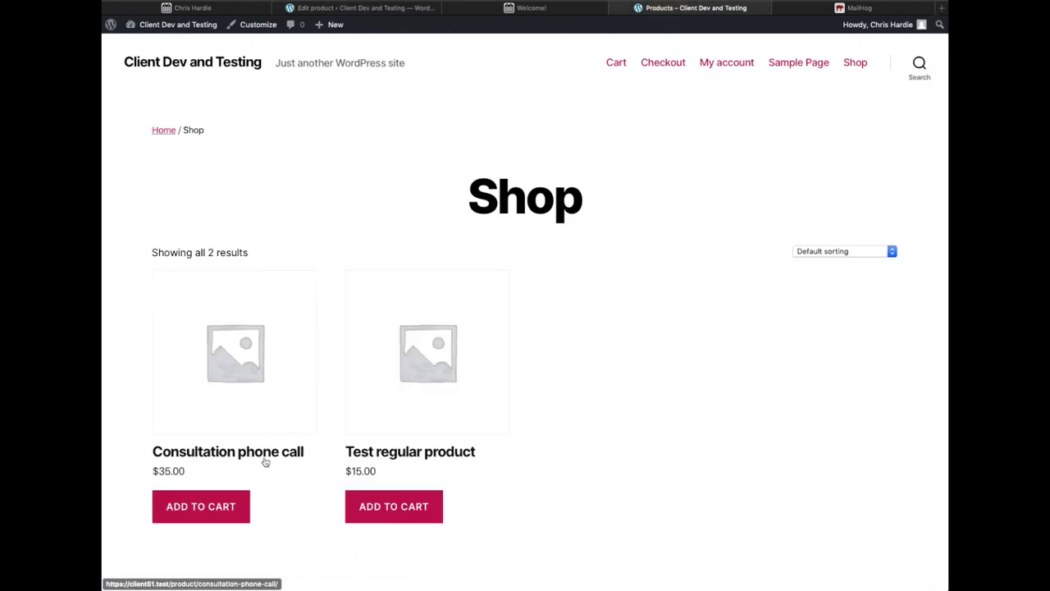
left_click(202, 507)
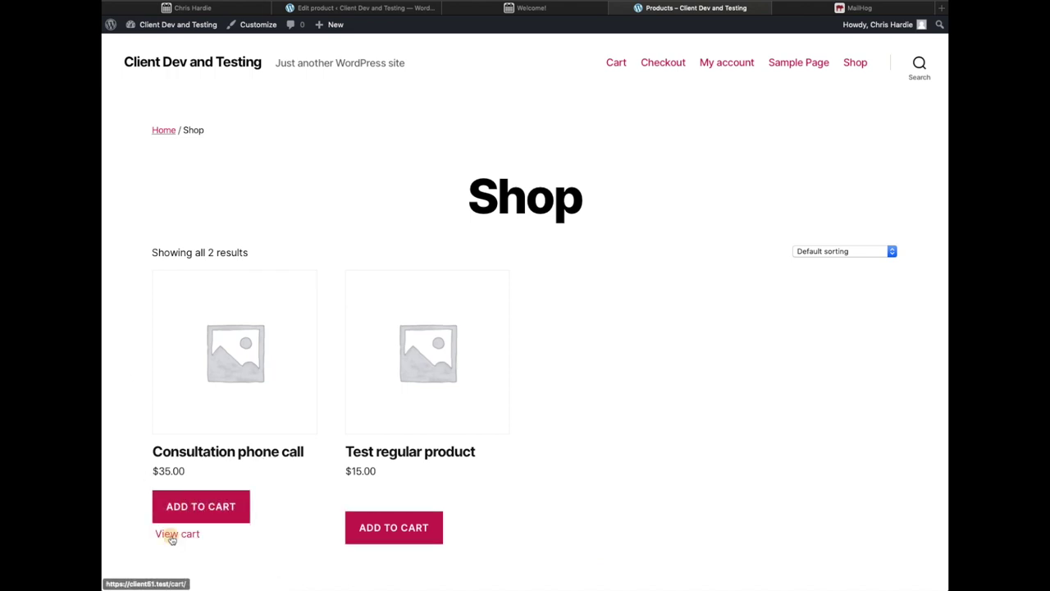
left_click(171, 534)
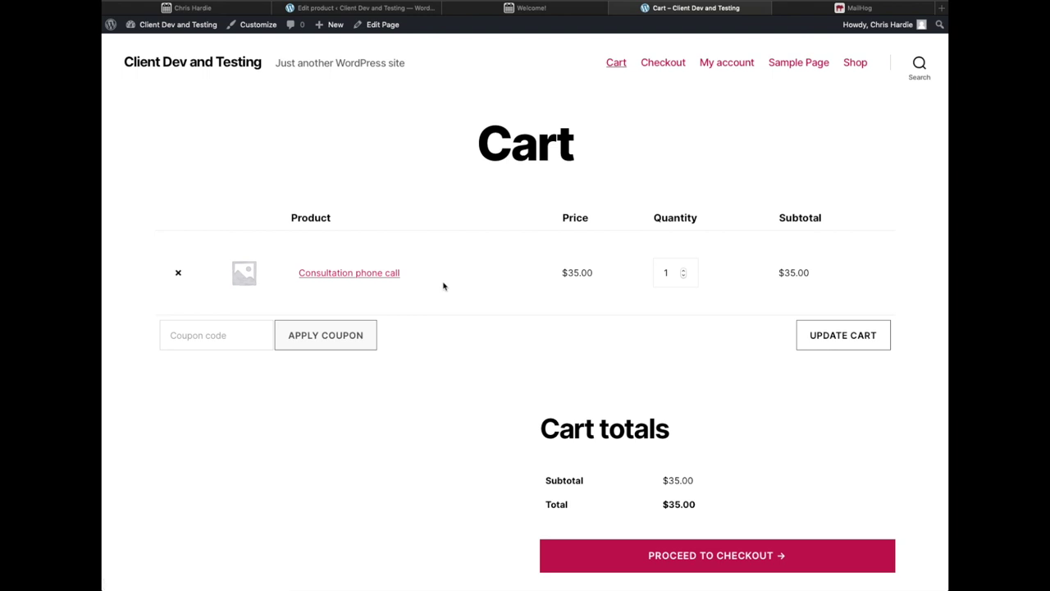
- Proceed from the cart to checkout and place the $35 order
scroll(678, 348, "down", 1)
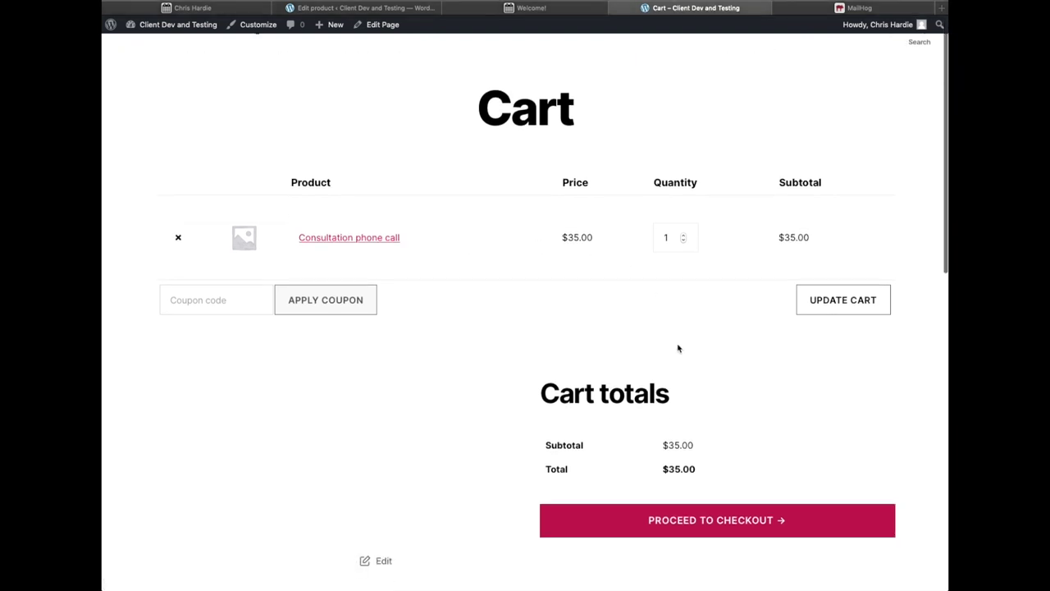
left_click(704, 519)
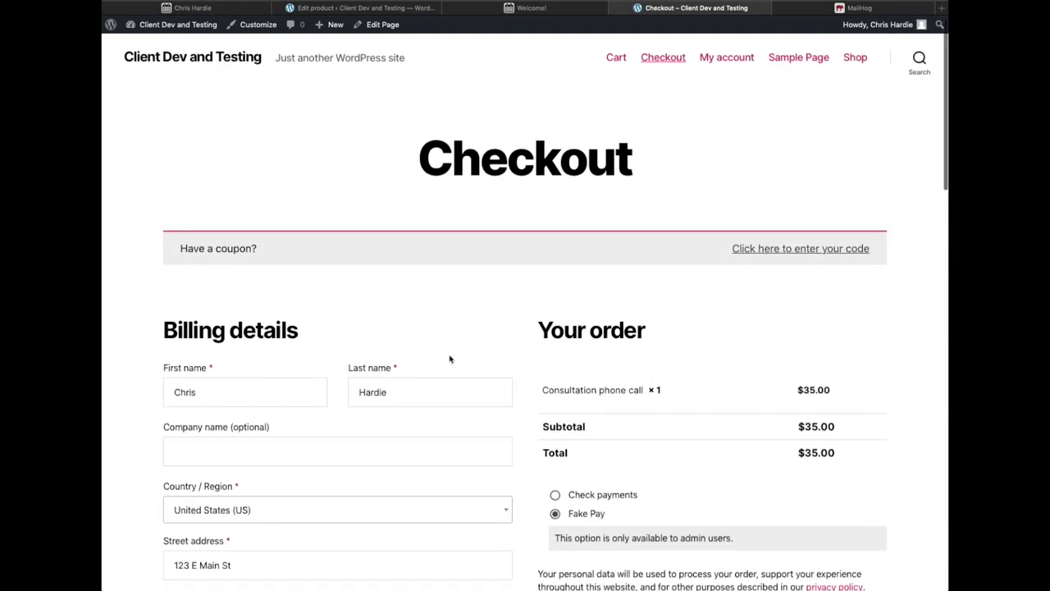
scroll(450, 358, "down", 1)
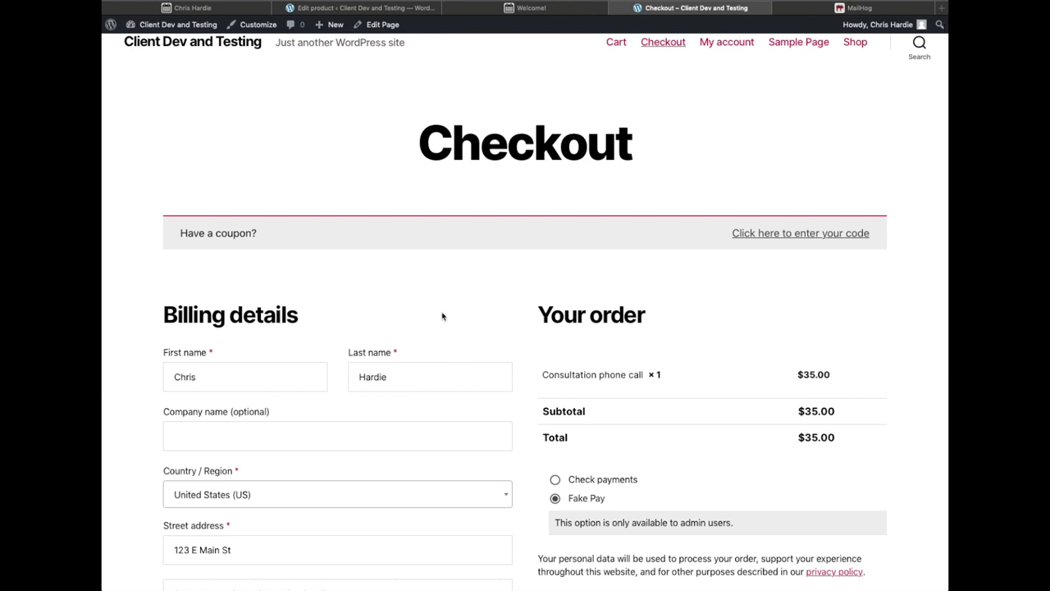
scroll(443, 316, "down", 5)
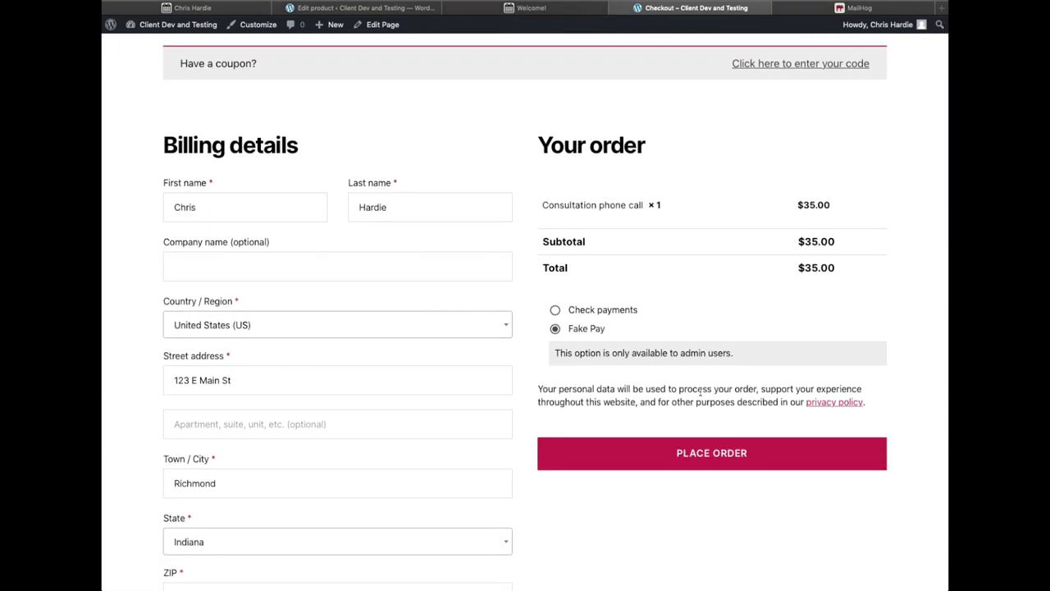
left_click(719, 461)
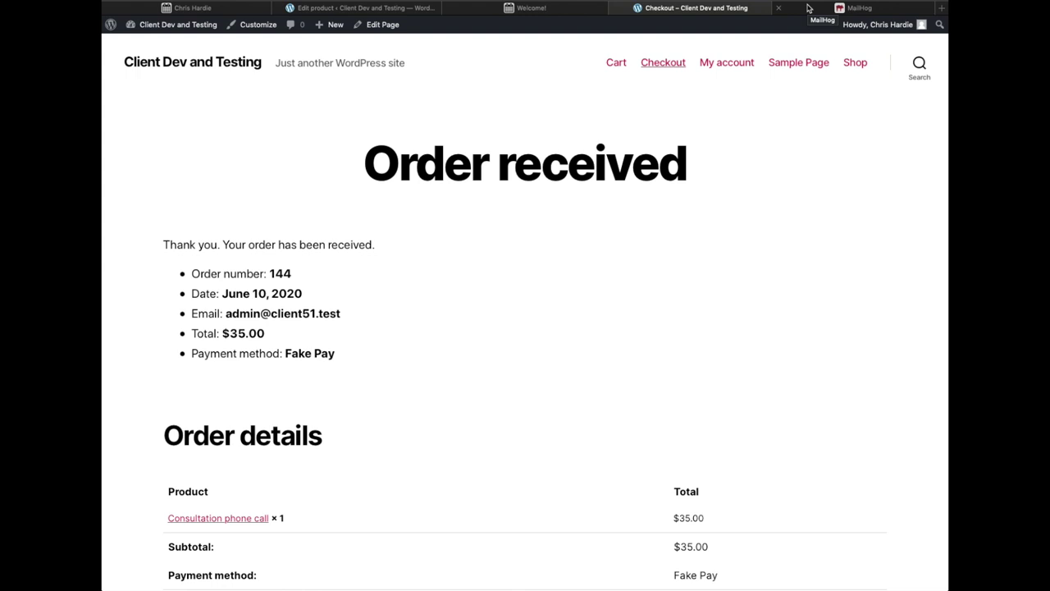
left_click(808, 8)
- Open the newest order confirmation email and select its Schedule an appointment section
left_click(549, 85)
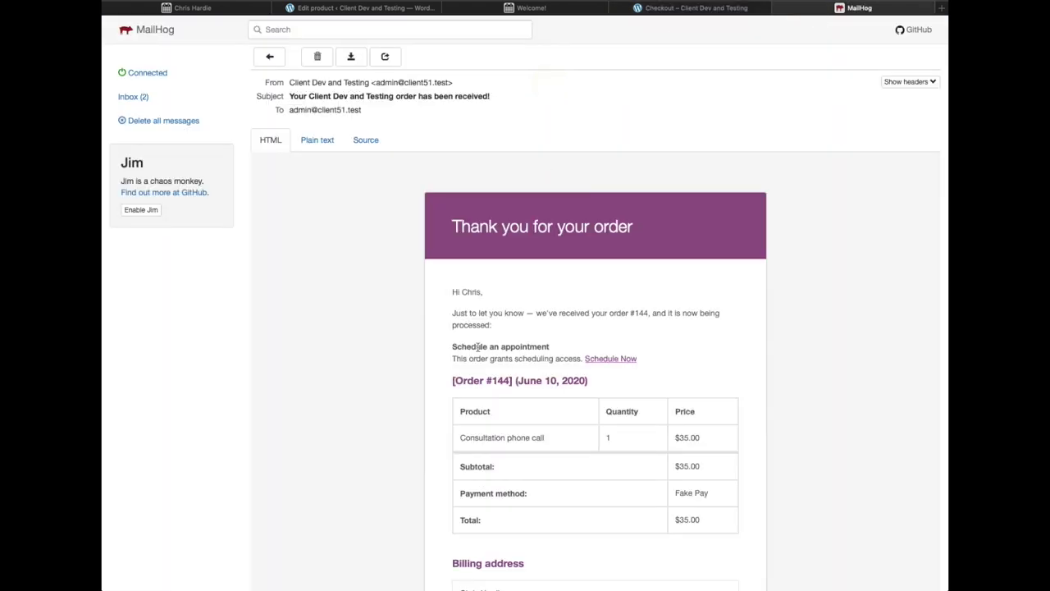
scroll(383, 350, "down", 1)
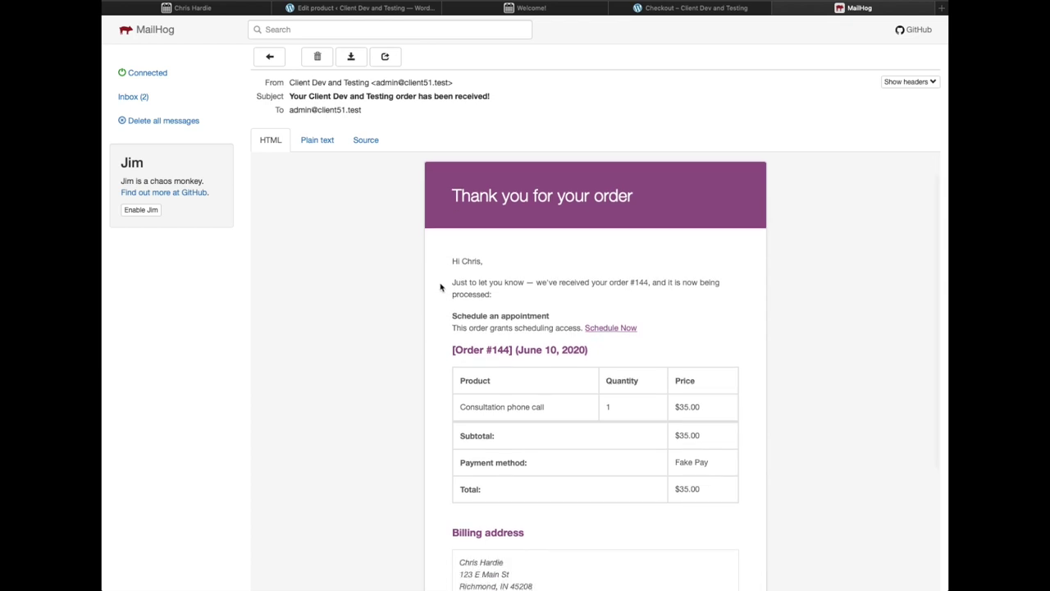
left_click(454, 318)
left_click_drag(454, 319, 665, 334)
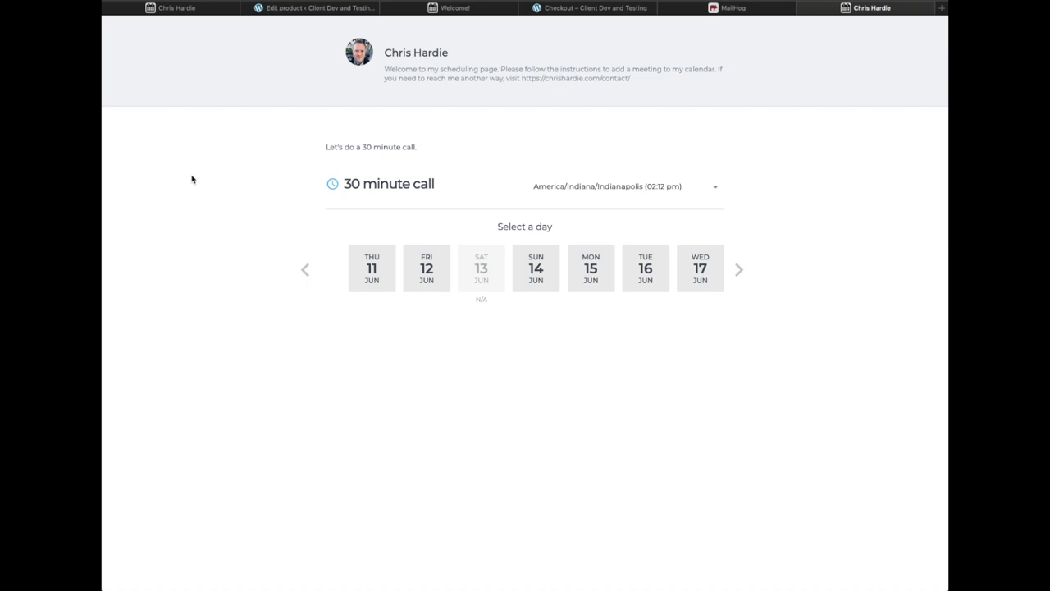
- Return to the WordPress admin showing the Consultation phone call edit screen
key("super+2")
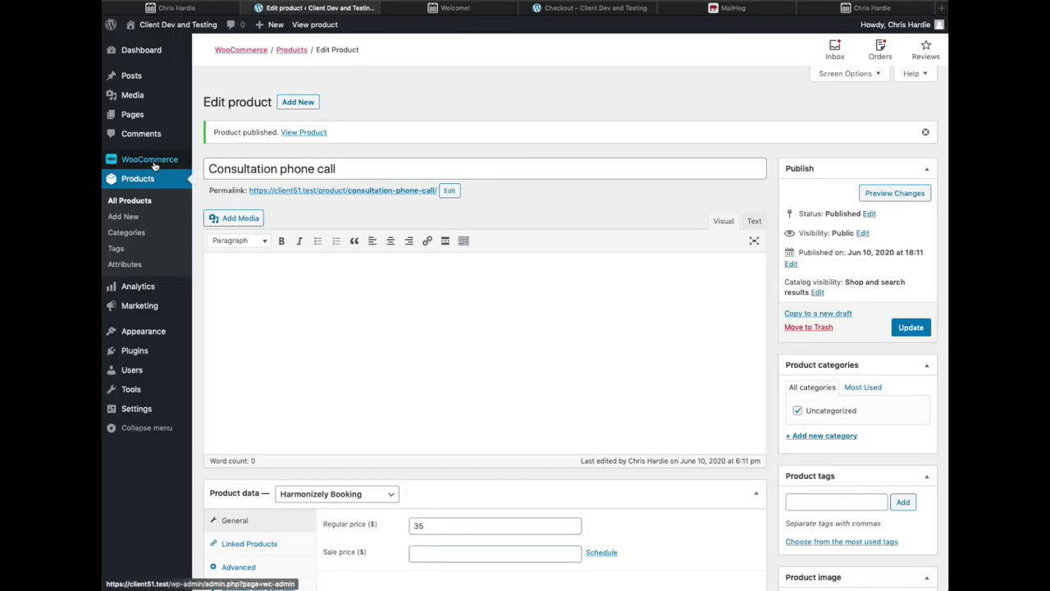
- Open the newest $35 Consultation phone call order from WooCommerce Orders
mouse_move(155, 169)
left_click(212, 177)
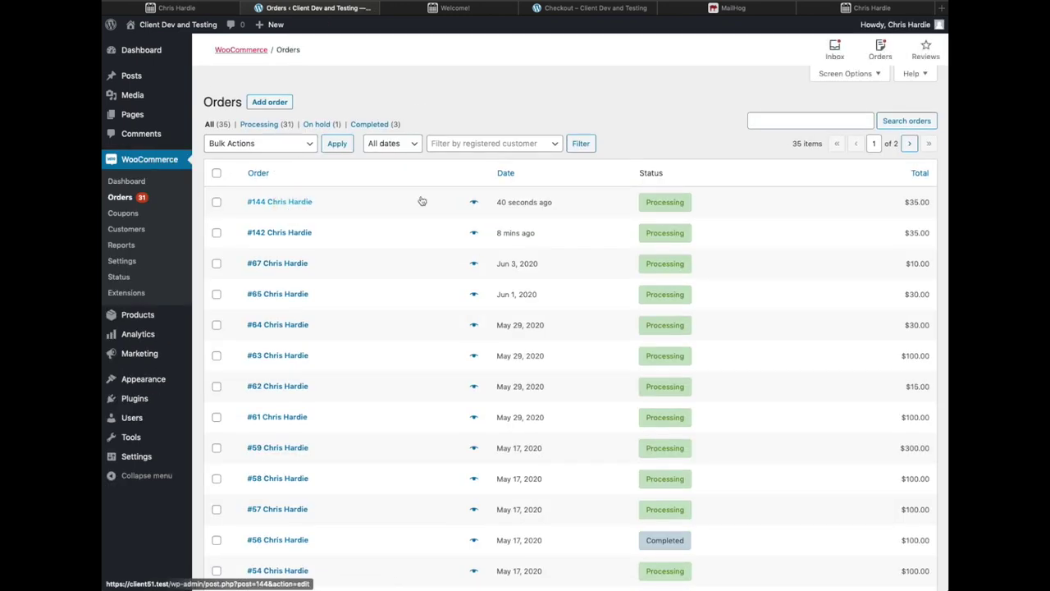
left_click(424, 201)
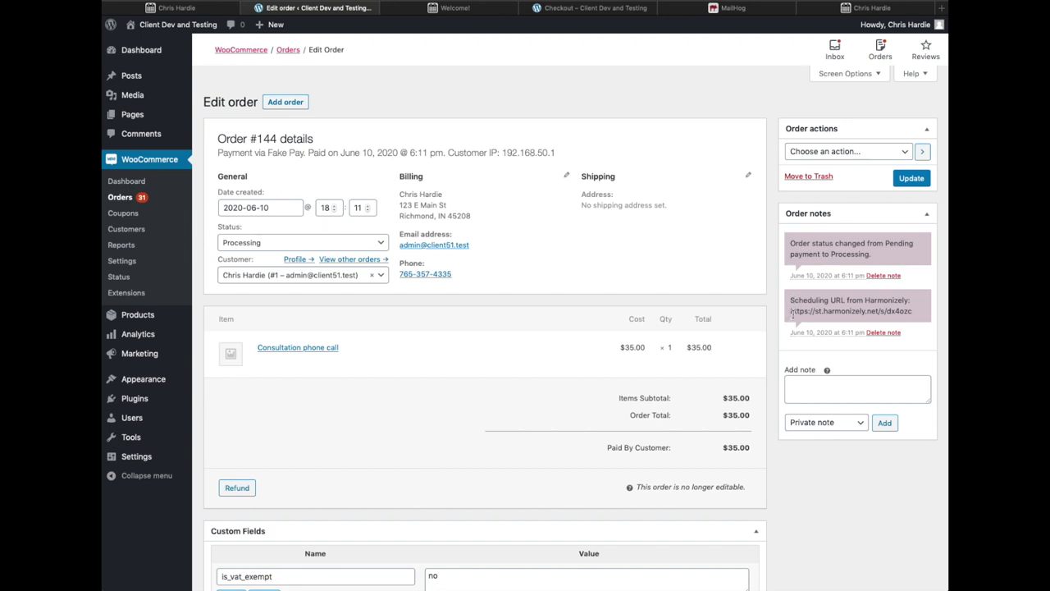
left_click(851, 155)
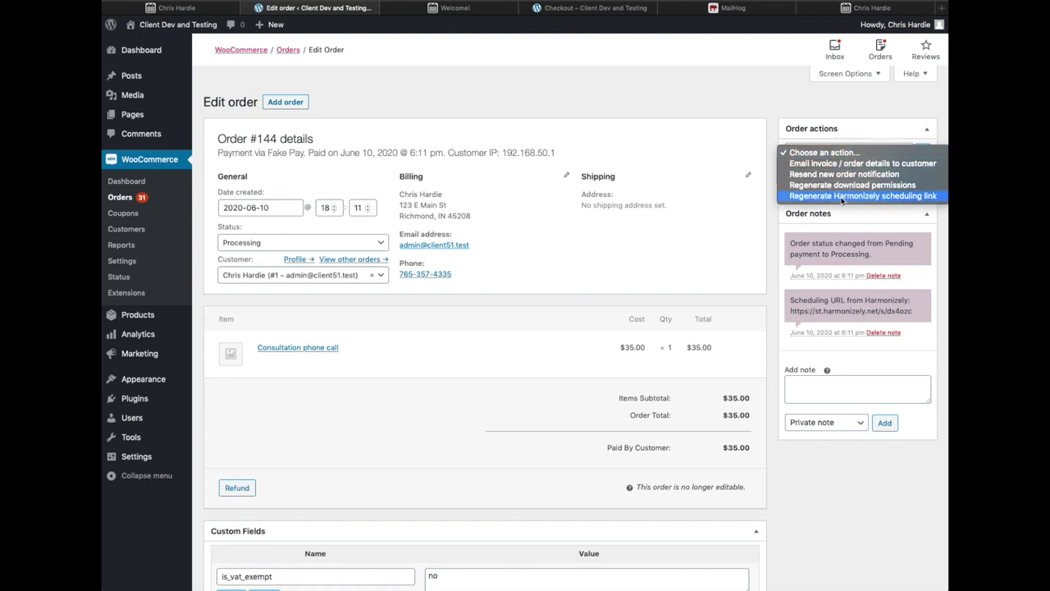
- Regenerate the Harmonizely scheduling link on order #144 and select the new URL note
left_click(843, 196)
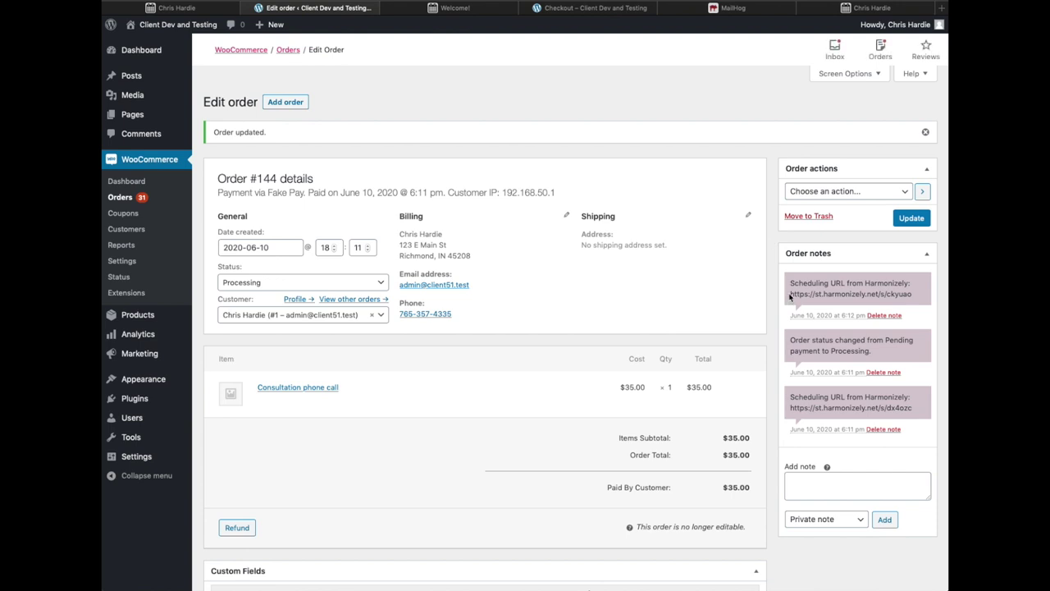
left_click_drag(790, 296, 914, 294)
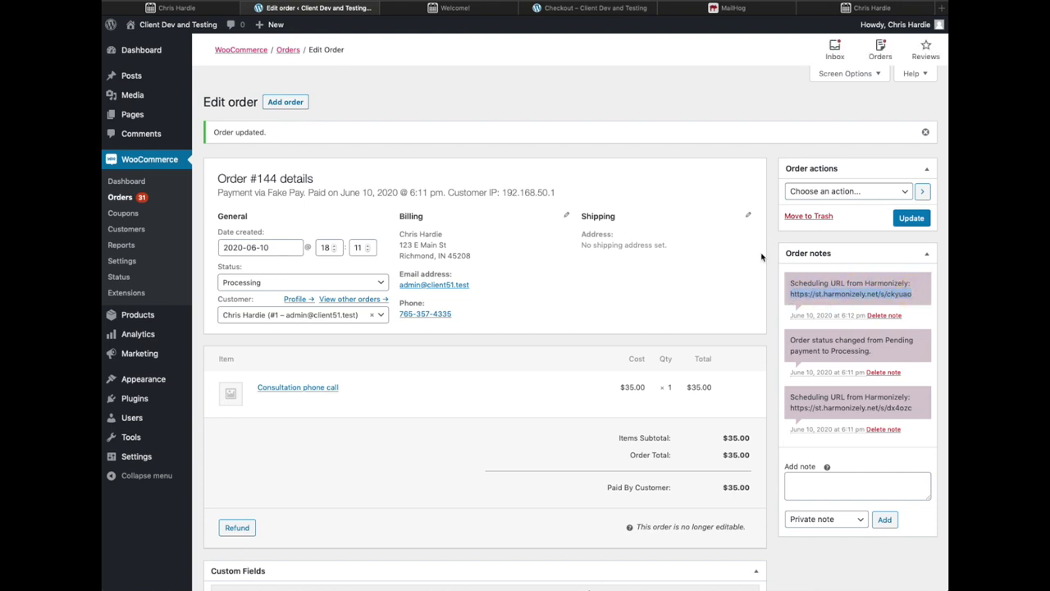
left_click(818, 193)
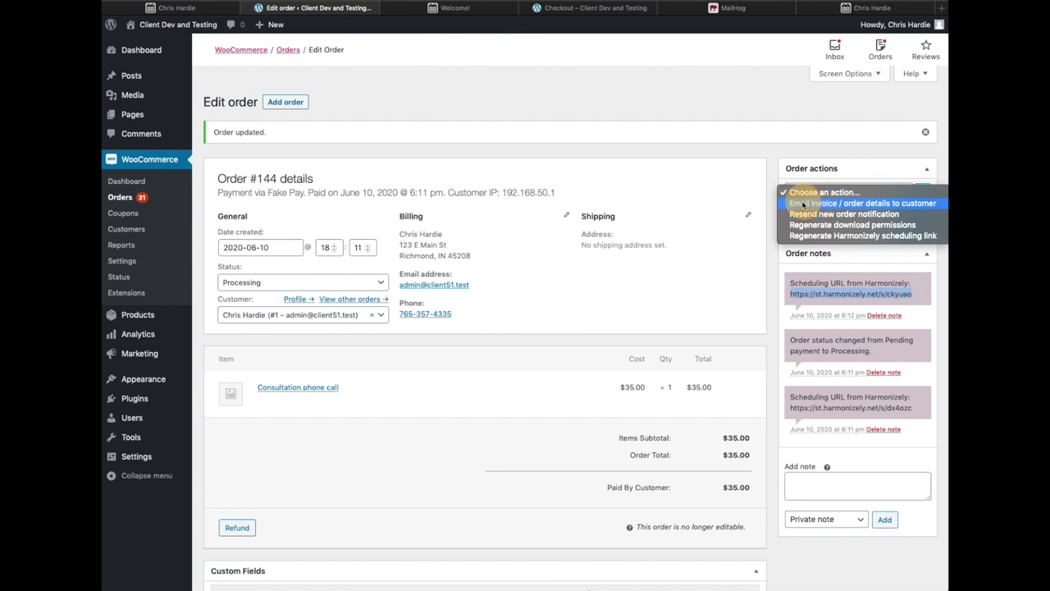
left_click(772, 177)
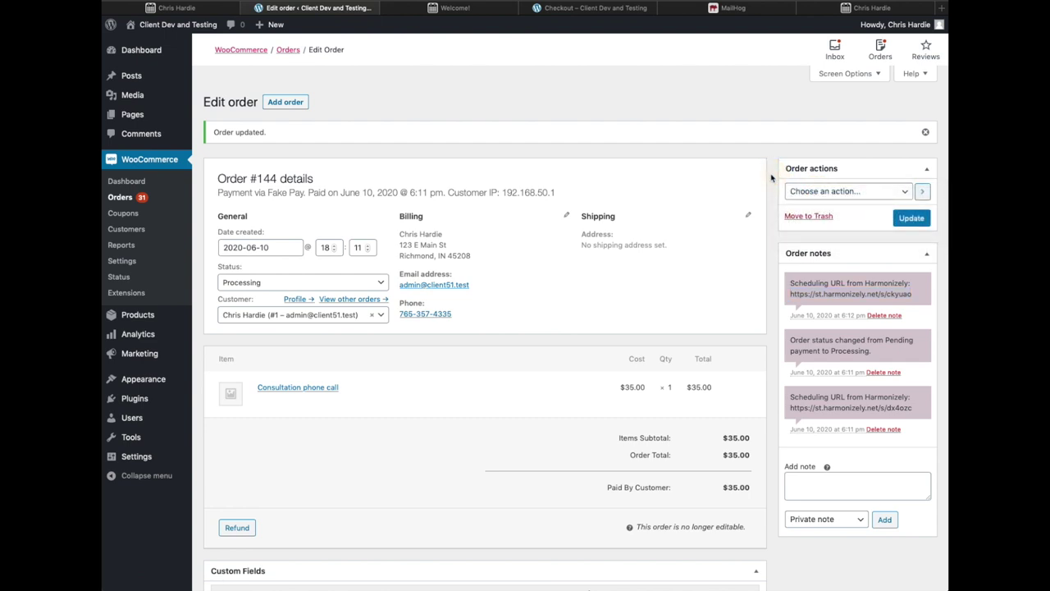